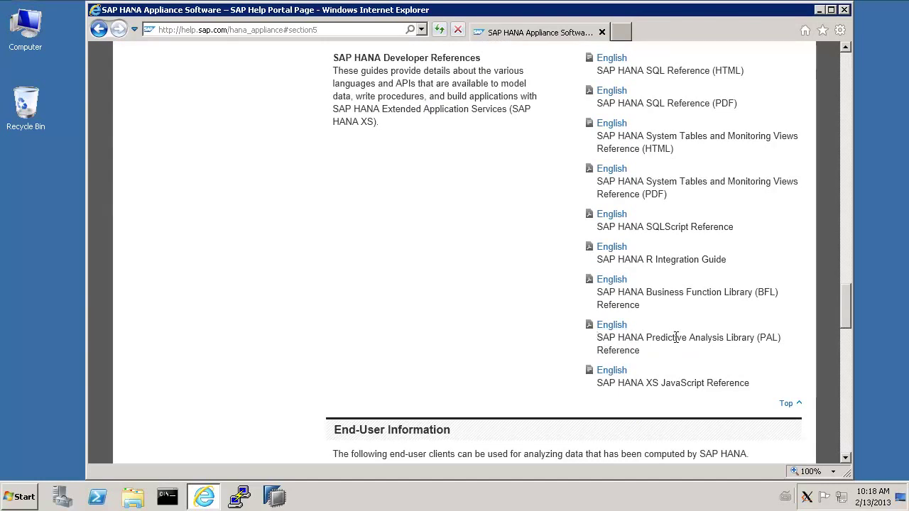
# Open the English SAP HANA Predictive Analysis Library (PAL) Reference and examine its table of contents.
pyautogui.click(622, 327)
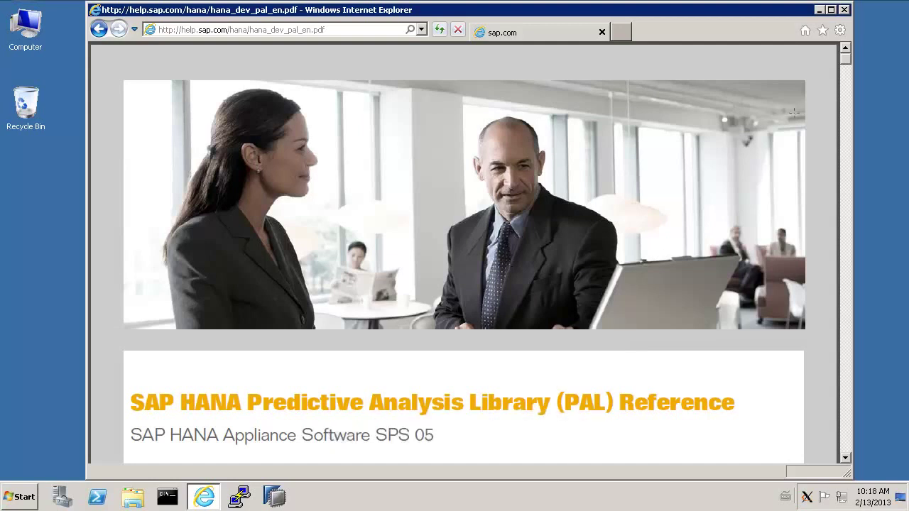
pyautogui.moveTo(846, 59); pyautogui.dragTo(843, 65)
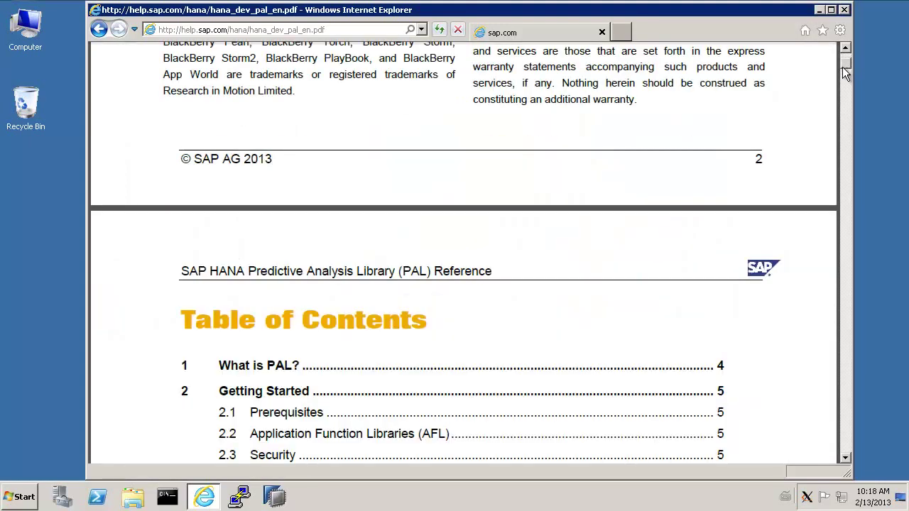
pyautogui.scroll(-3, 515, 116)
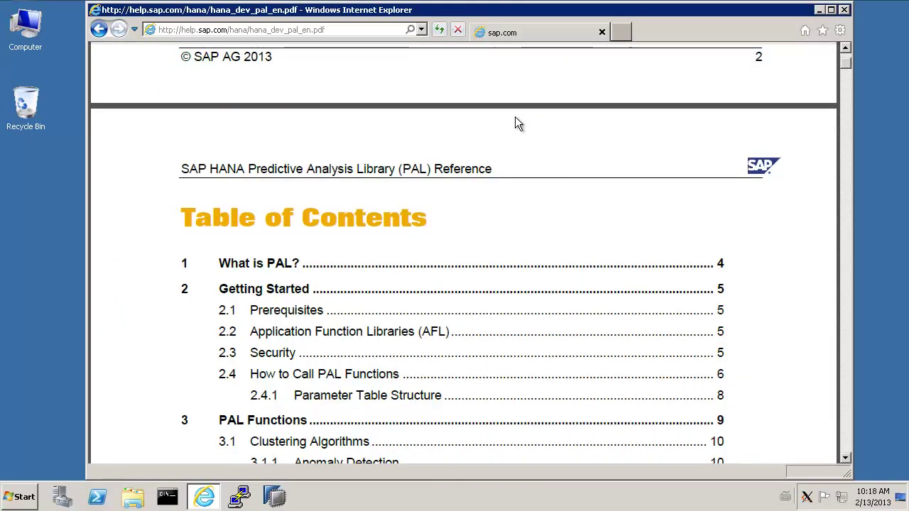
pyautogui.scroll(-4, 515, 116)
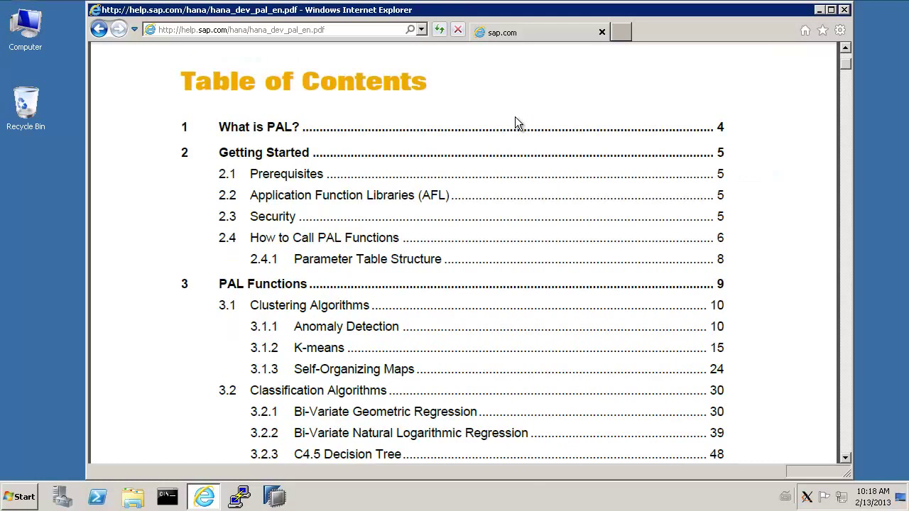
pyautogui.scroll(-2, 428, 196)
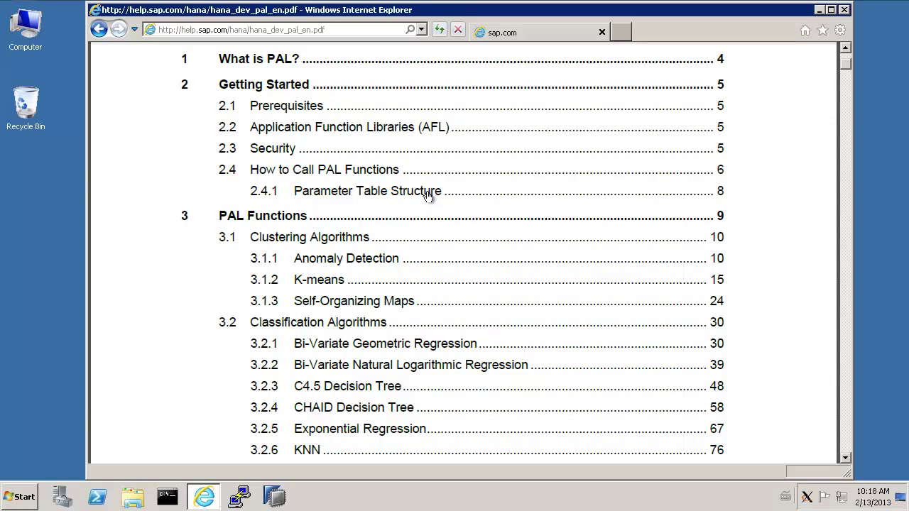
# Switch to SAP HANA Studio and expand the HDB system and its Catalog to view the available schemas.
pyautogui.click(276, 498)
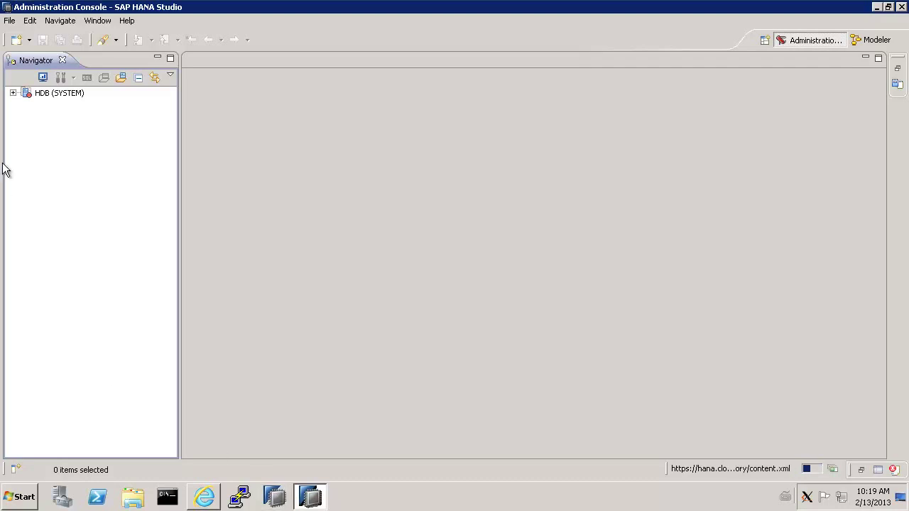
pyautogui.click(13, 93)
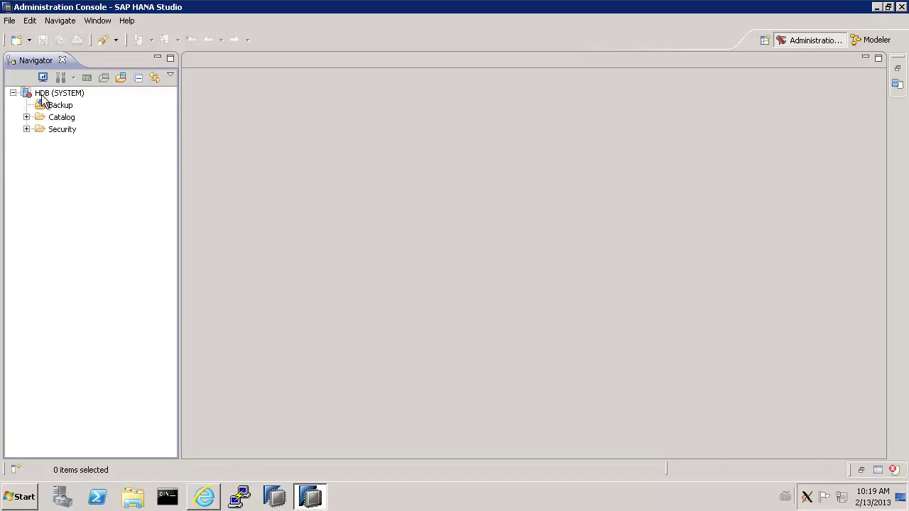
pyautogui.moveTo(50, 101)
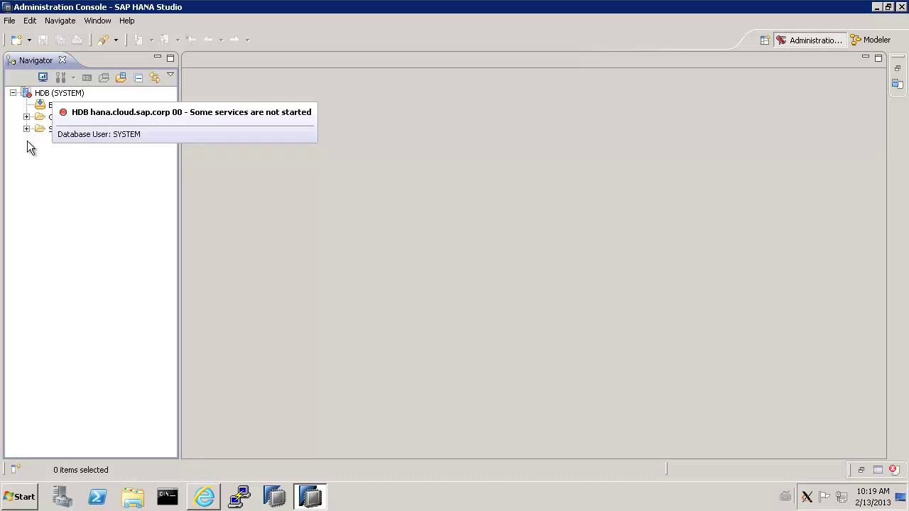
pyautogui.click(27, 117)
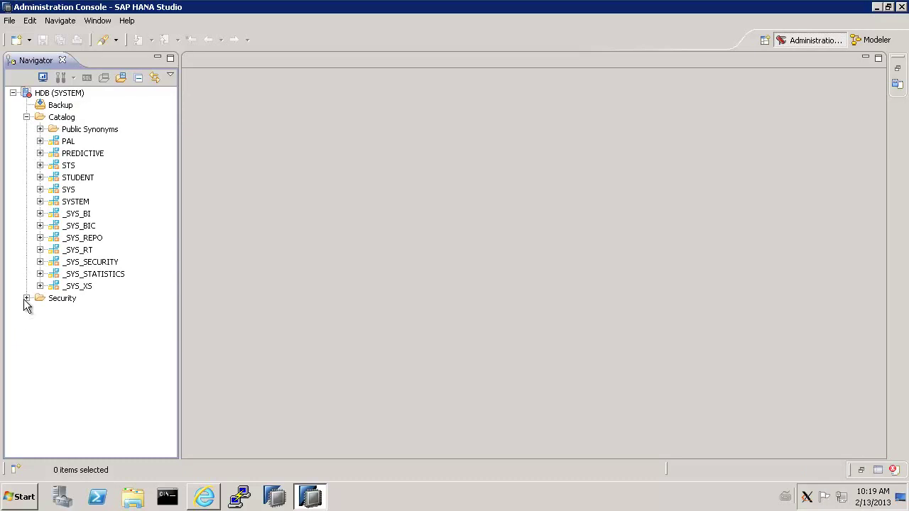
# Expand the security roles of the HDB system and inspect the AFL__SYS_AFL_AFLBFL_EXECUTE and AFL__SYS_AFL_AFLPAL_EXECUTE roles.
pyautogui.click(26, 298)
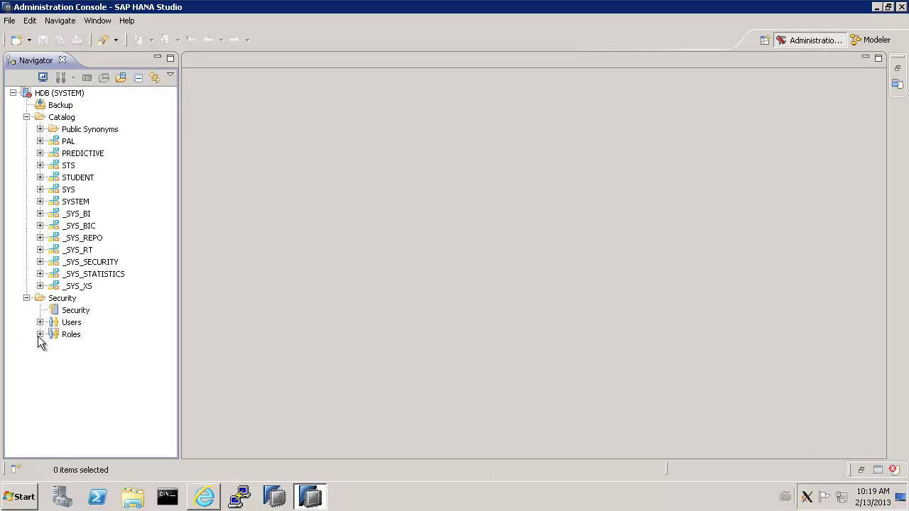
pyautogui.click(39, 334)
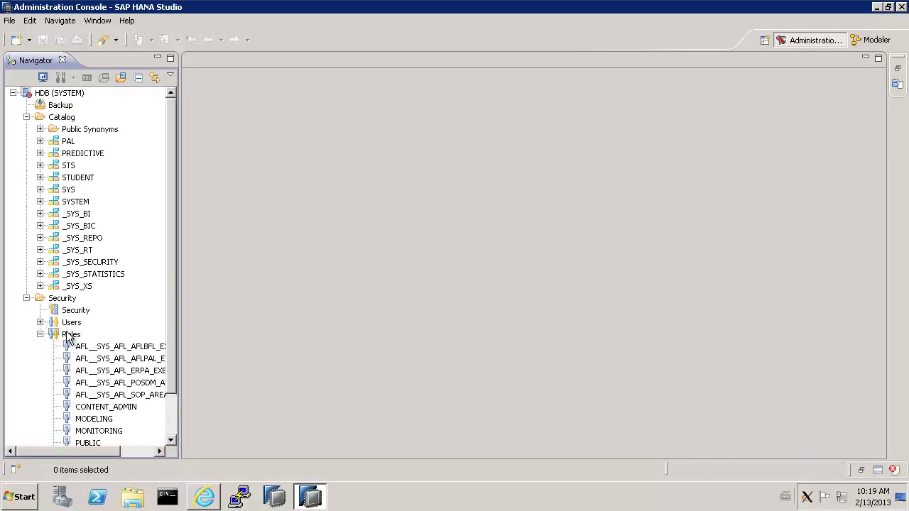
pyautogui.click(107, 348)
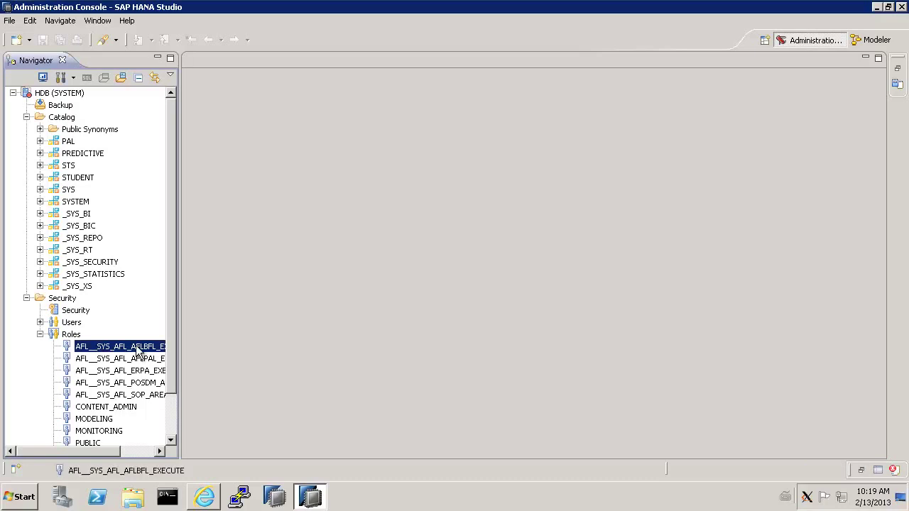
pyautogui.click(131, 359)
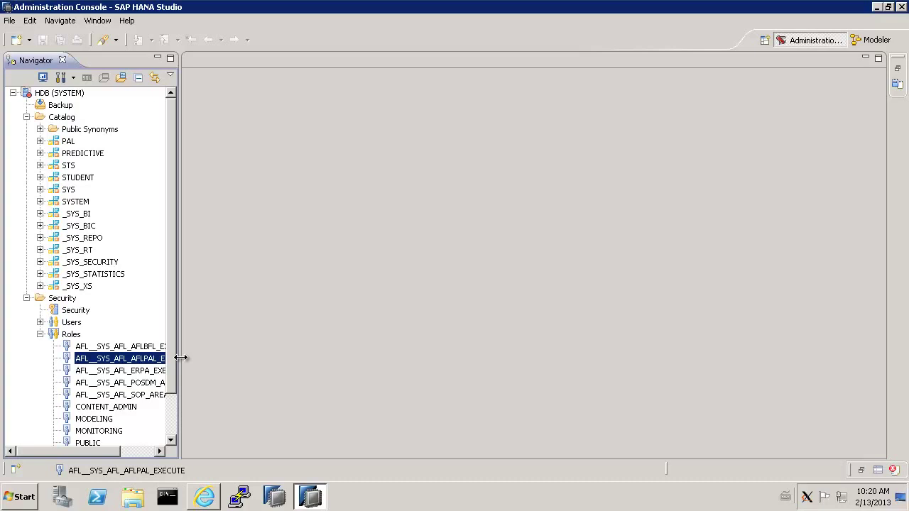
# Collapse the Security folder and expand the SYSTEM schema's Procedures to check for the AFL wrapper procedures.
pyautogui.click(41, 333)
pyautogui.click(26, 298)
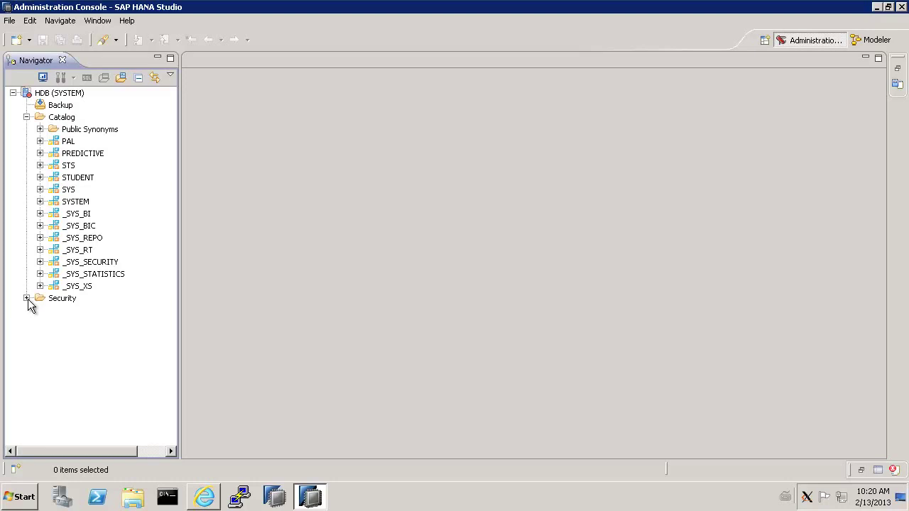
pyautogui.click(40, 178)
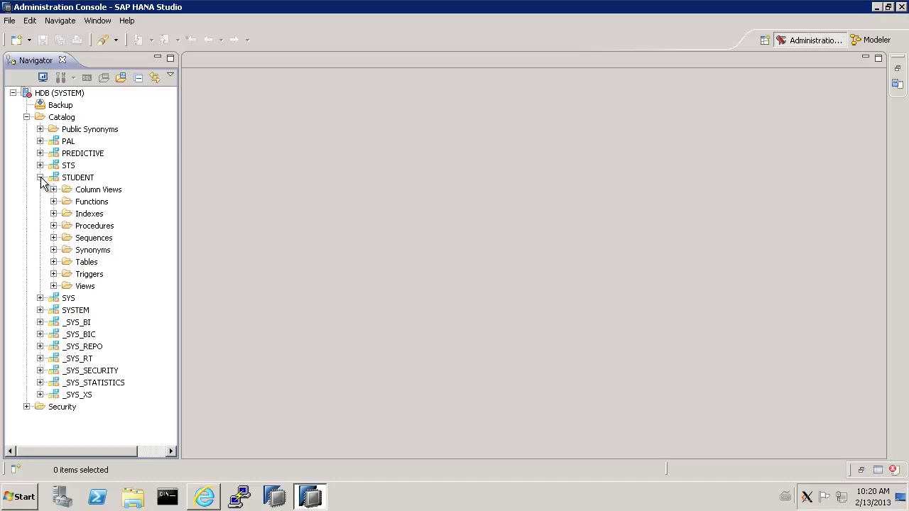
pyautogui.click(40, 178)
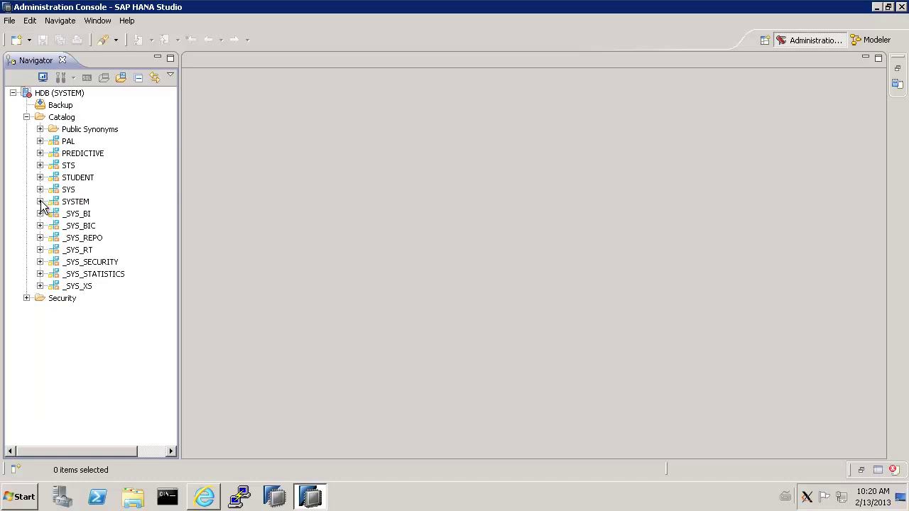
pyautogui.click(40, 203)
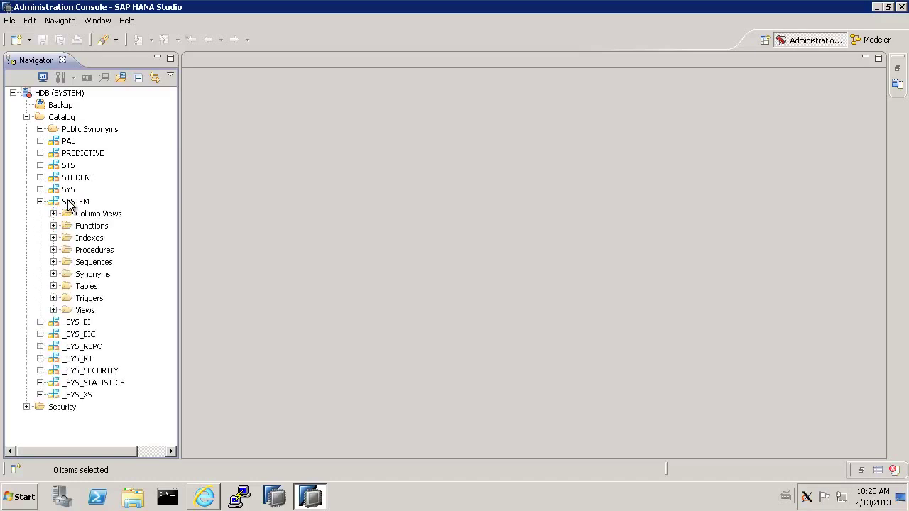
pyautogui.click(53, 250)
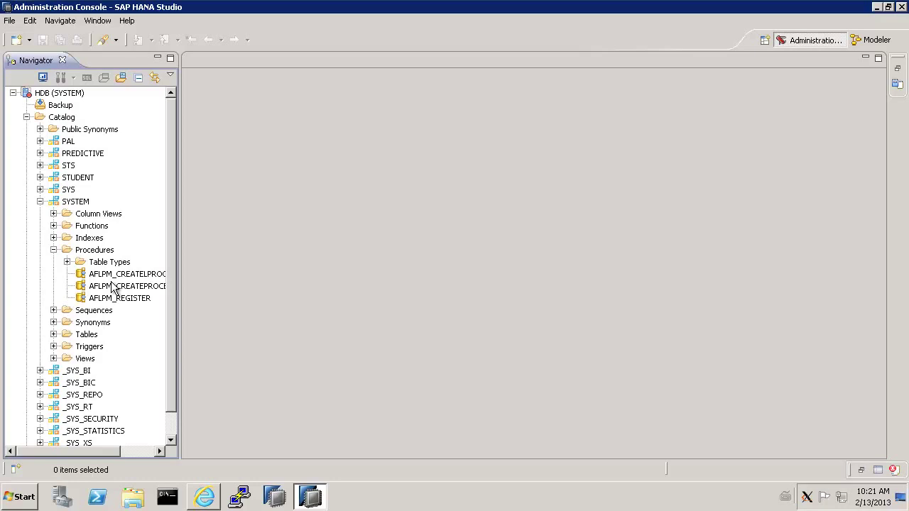
# Switch back to the PAL Reference in Internet Explorer and read Step 1 of section 2.4, How to Call PAL Functions.
pyautogui.click(204, 499)
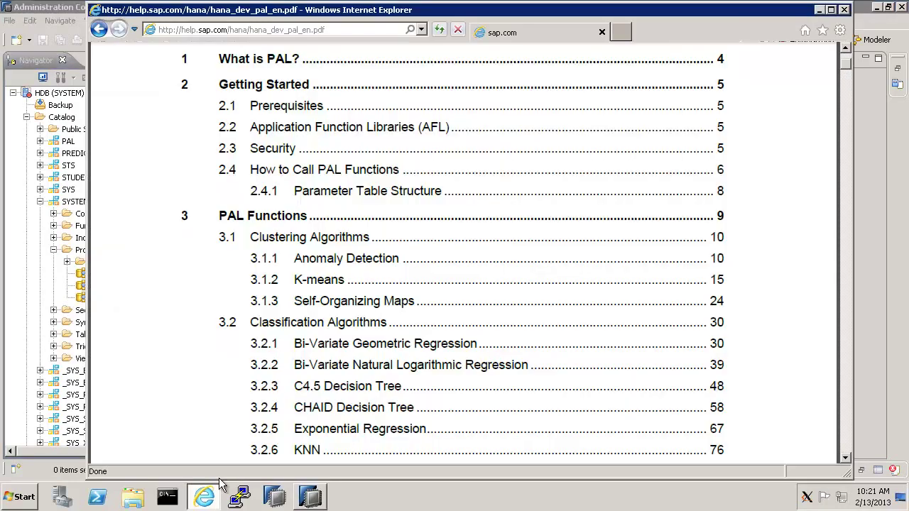
pyautogui.click(319, 131)
pyautogui.scroll(-3, 451, 188)
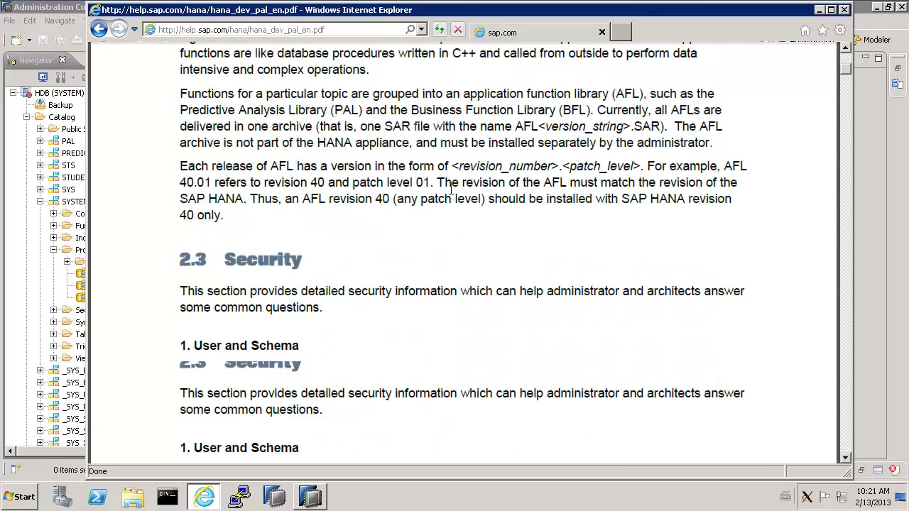
pyautogui.scroll(-10, 450, 188)
pyautogui.scroll(-5, 450, 186)
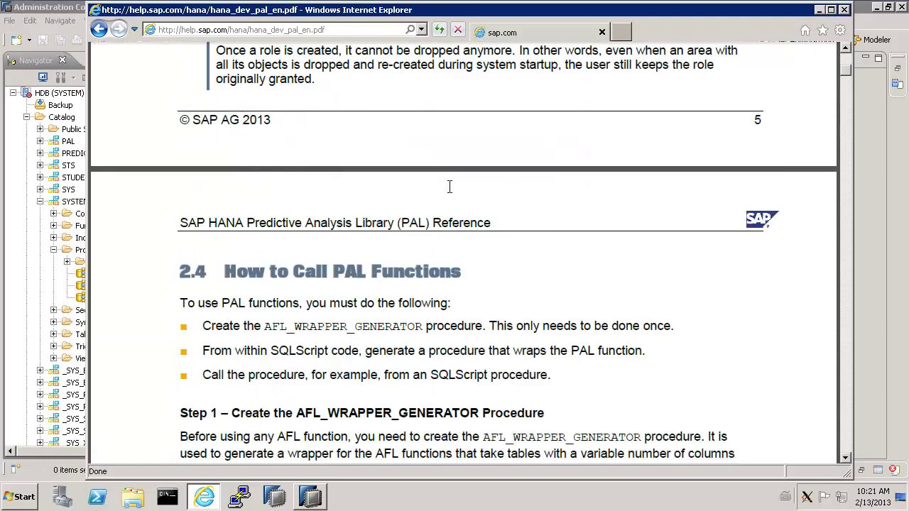
pyautogui.scroll(-7, 450, 187)
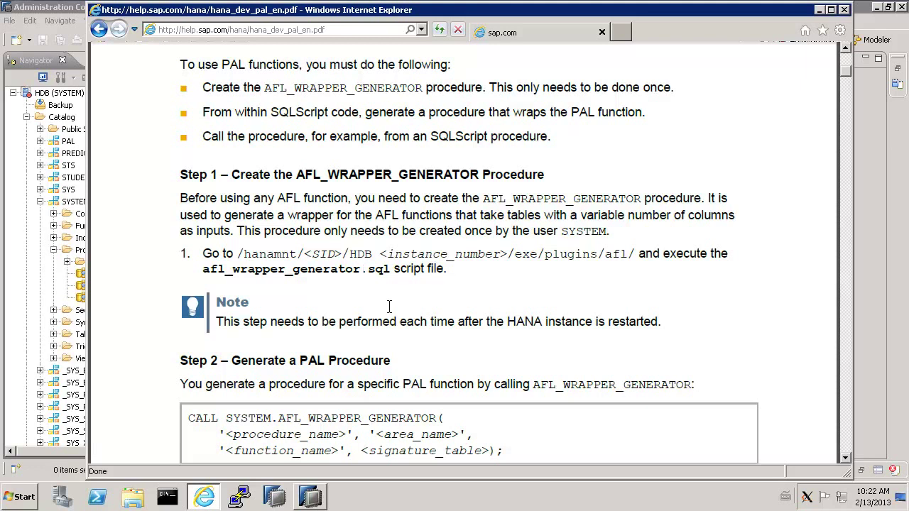
# Launch FileZilla and connect to the saved HANA site.
pyautogui.click(26, 501)
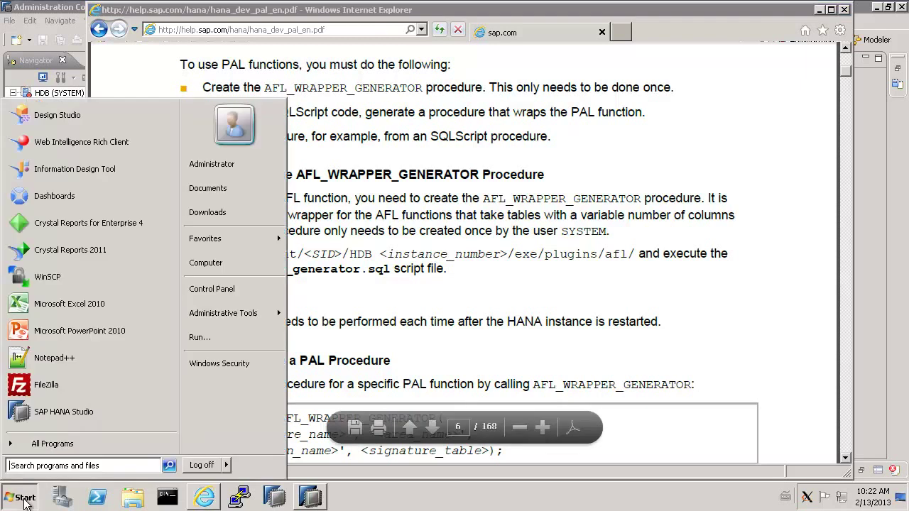
pyautogui.click(32, 386)
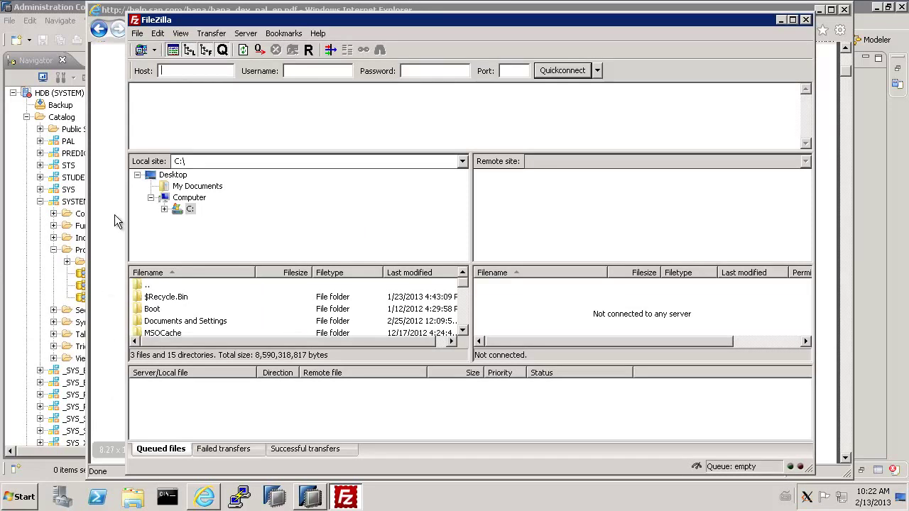
pyautogui.click(154, 51)
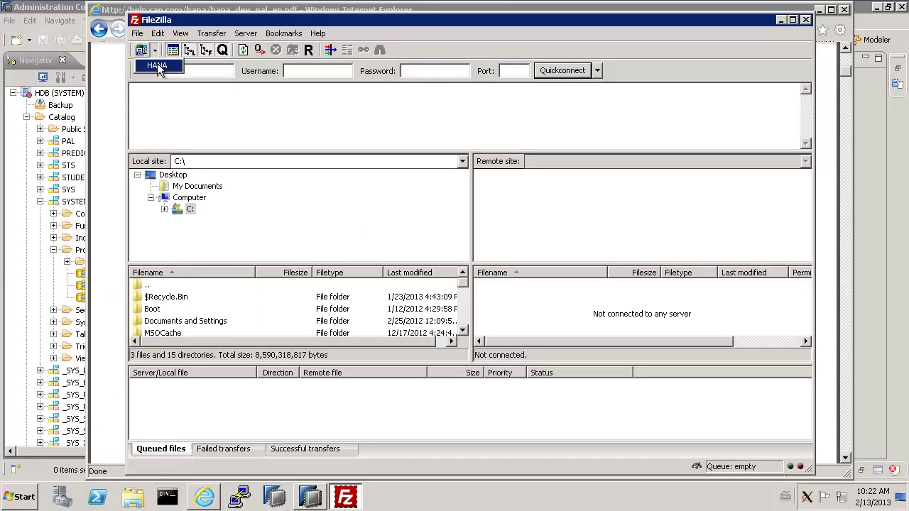
pyautogui.click(158, 65)
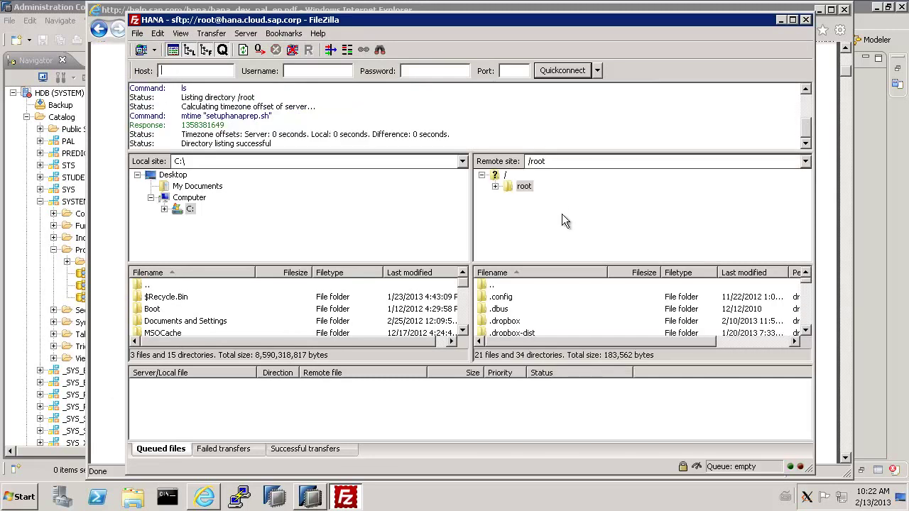
# Browse the remote site from the root directory down to the /usr/sap folder.
pyautogui.click(495, 186)
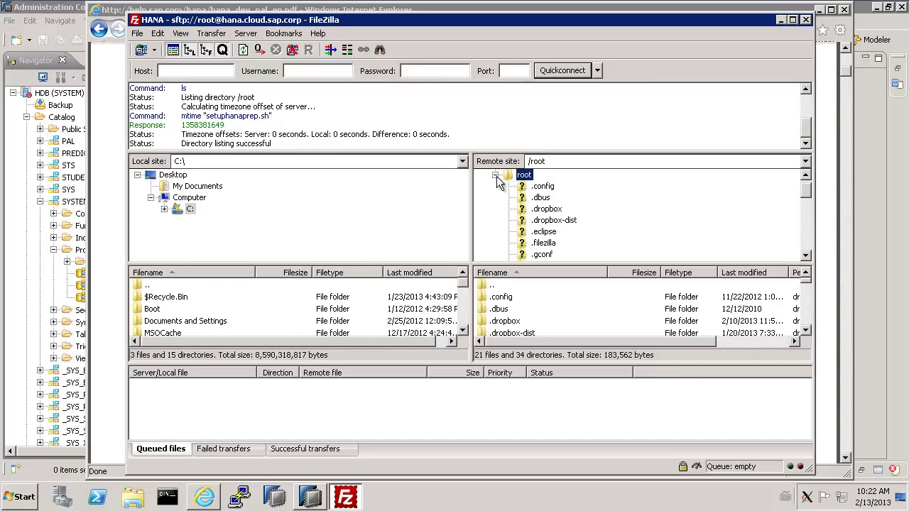
pyautogui.click(496, 176)
pyautogui.click(504, 176)
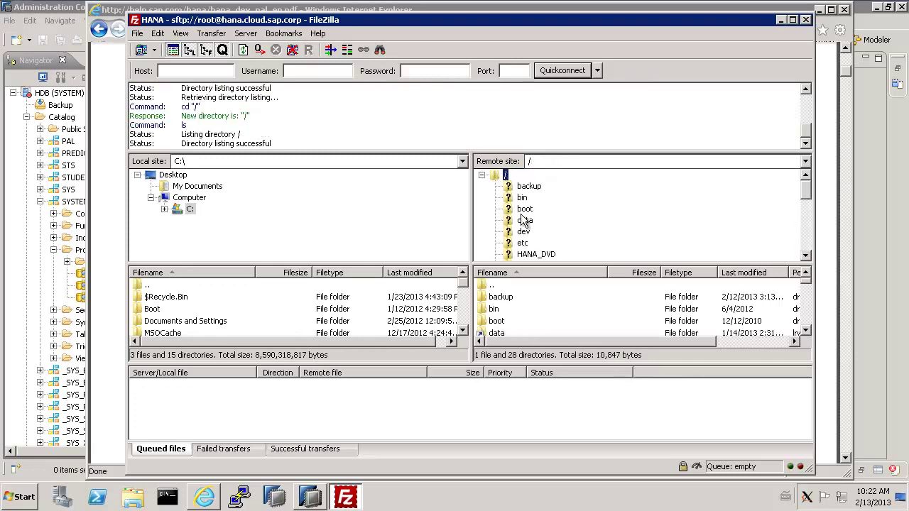
pyautogui.click(524, 242)
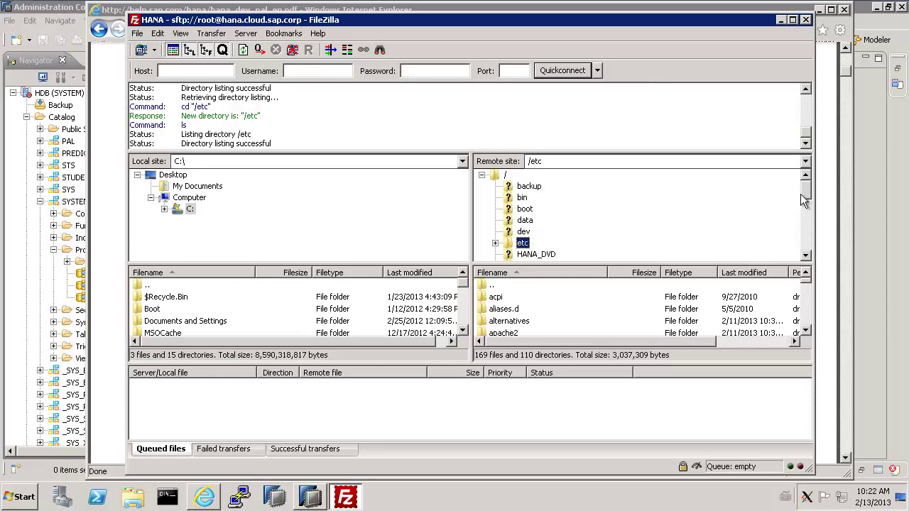
pyautogui.scroll(-4, 807, 209)
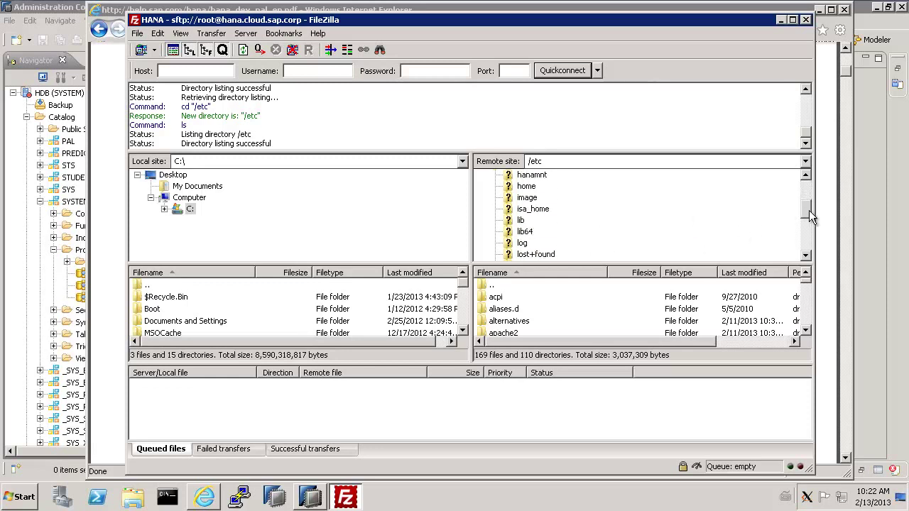
pyautogui.scroll(-2, 807, 236)
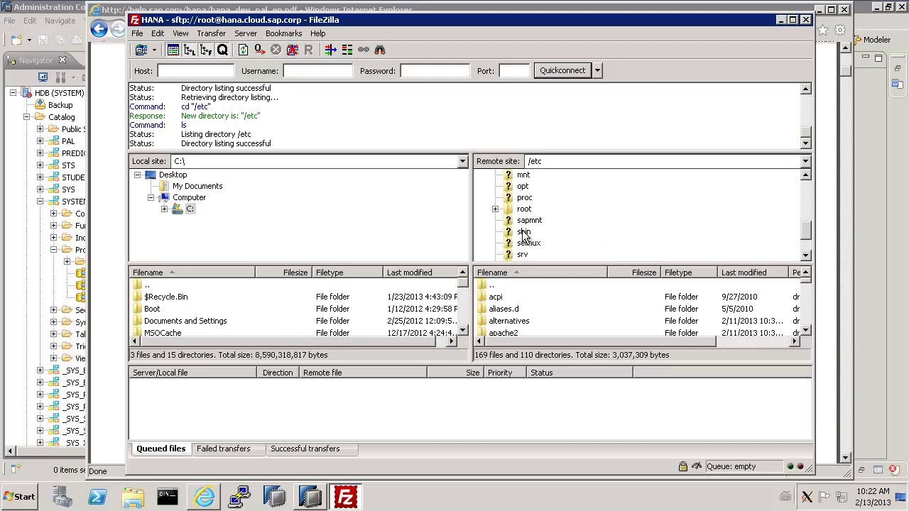
pyautogui.scroll(-2, 809, 252)
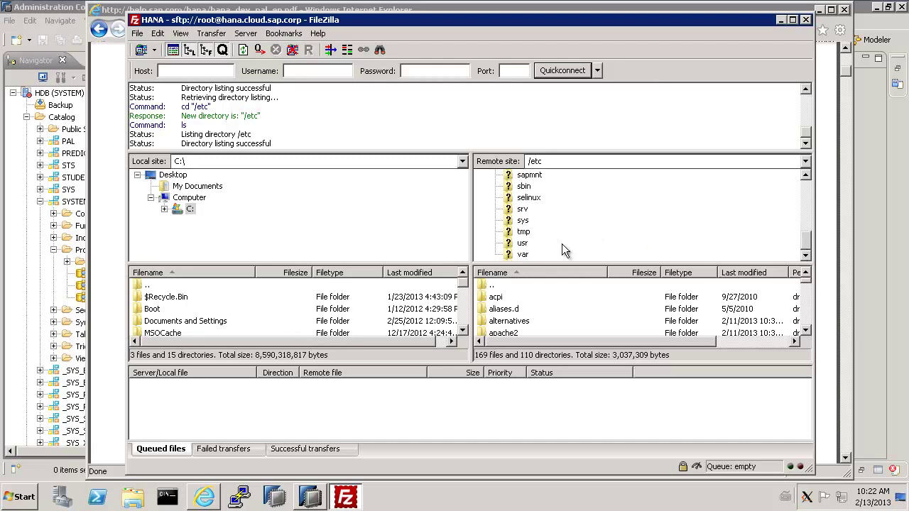
pyautogui.doubleClick(522, 245)
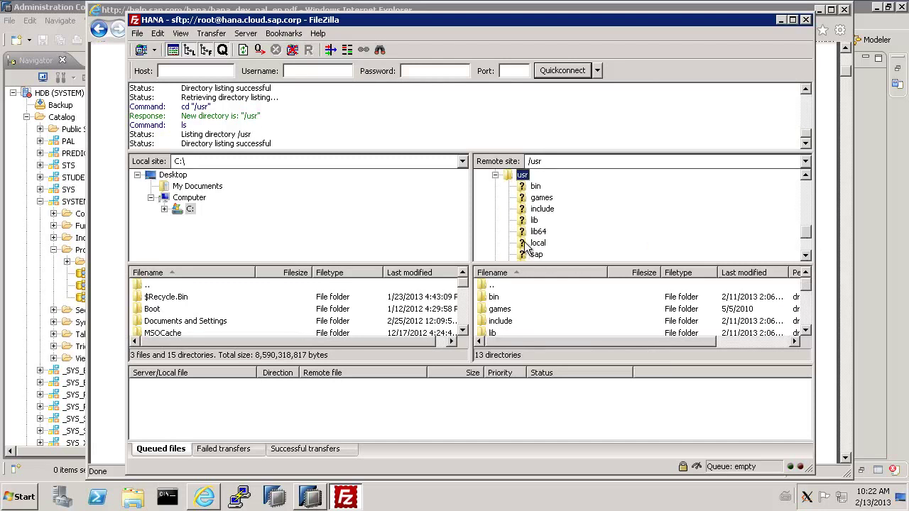
pyautogui.doubleClick(537, 255)
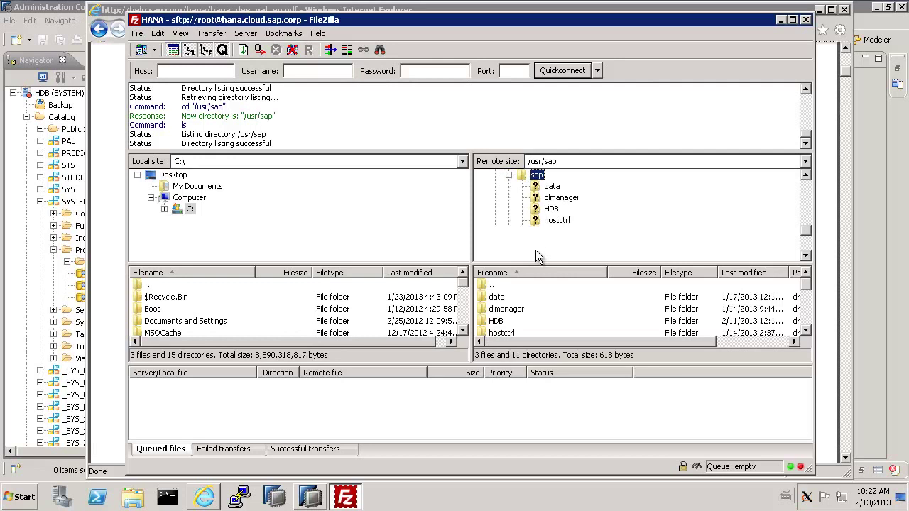
# Open the exe folder of the HDB00 instance under HDB and expand its HDB_1.00.50.373820_968729 folder.
pyautogui.doubleClick(551, 210)
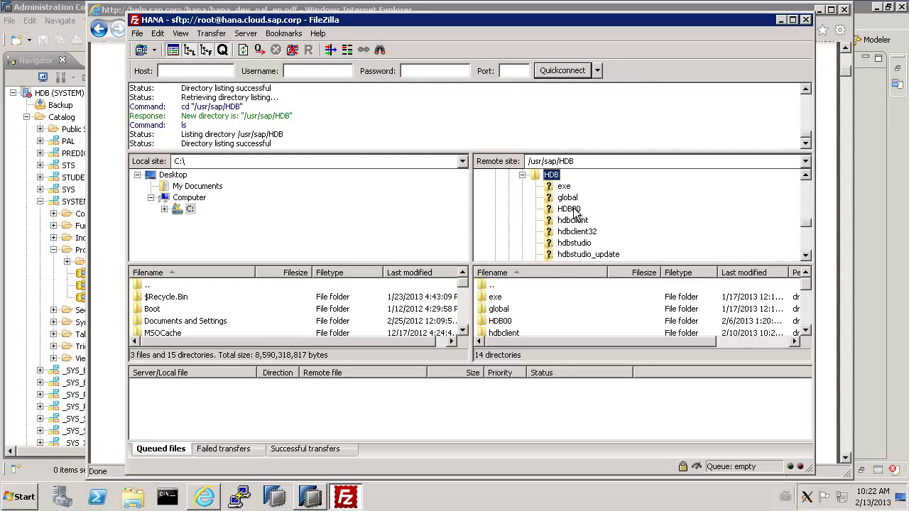
pyautogui.click(572, 209)
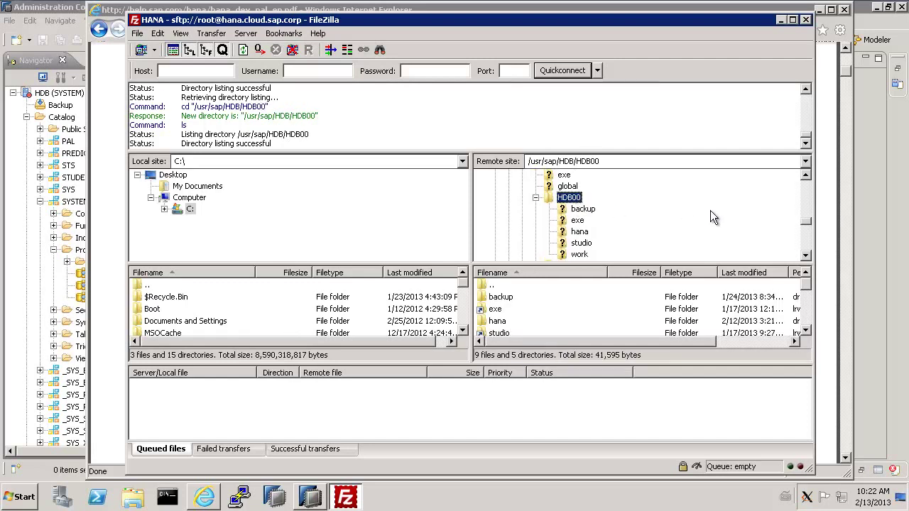
pyautogui.click(577, 221)
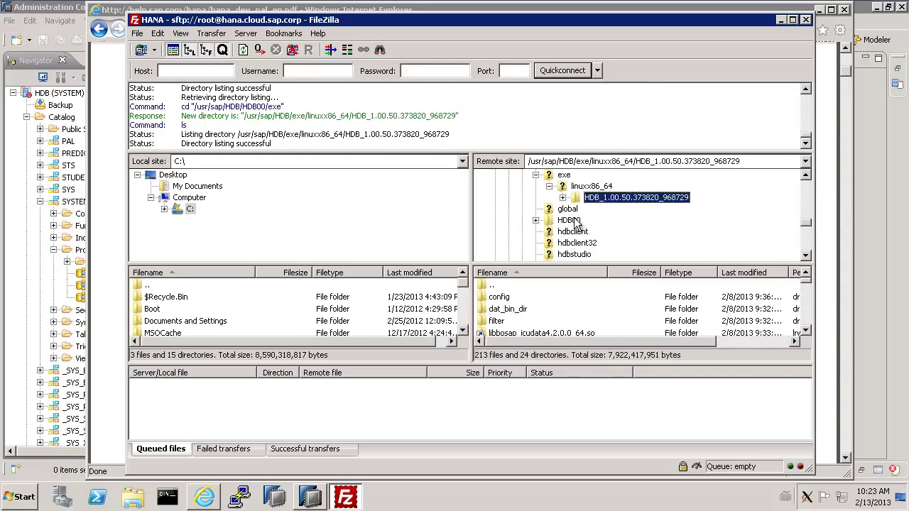
pyautogui.click(562, 197)
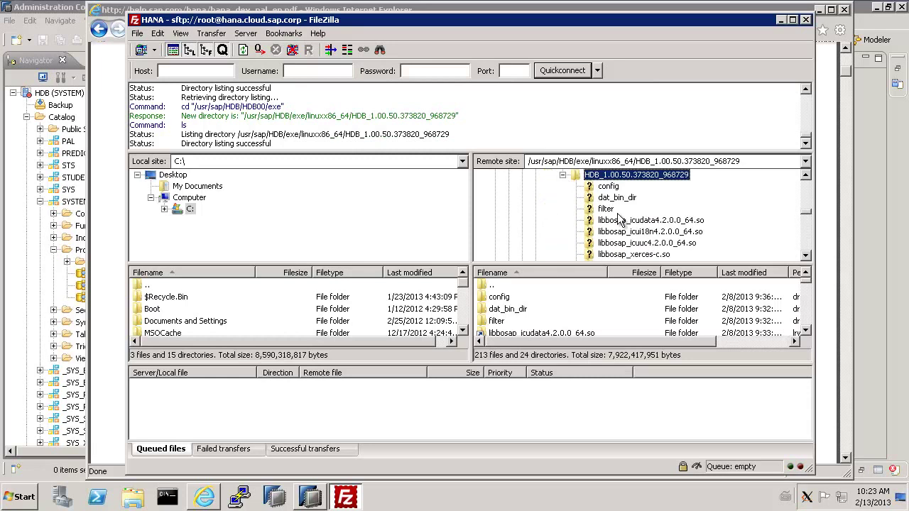
# Open the afl folder inside the plugins folder of the remote HDB_1.00.50.373820_968729 directory.
pyautogui.click(805, 256)
pyautogui.moveTo(805, 256); pyautogui.dragTo(806, 256)
pyautogui.moveTo(805, 175); pyautogui.dragTo(806, 174)
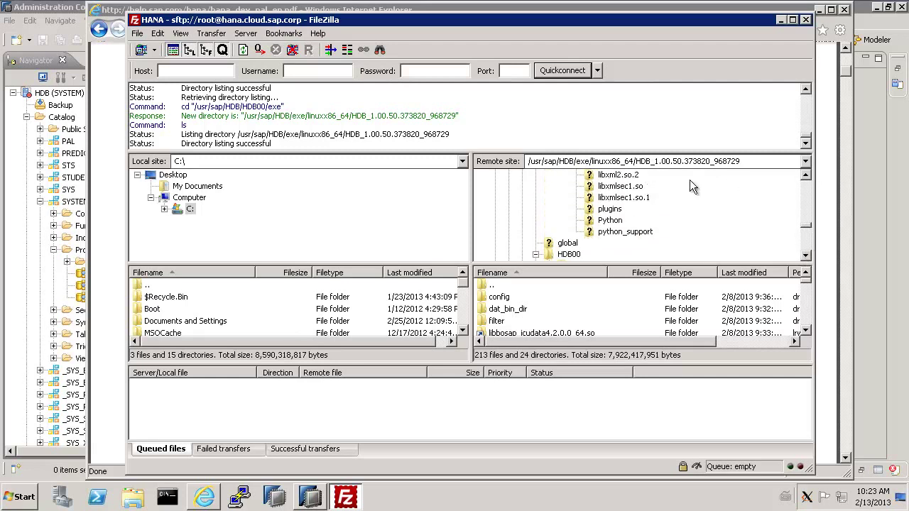
pyautogui.click(604, 209)
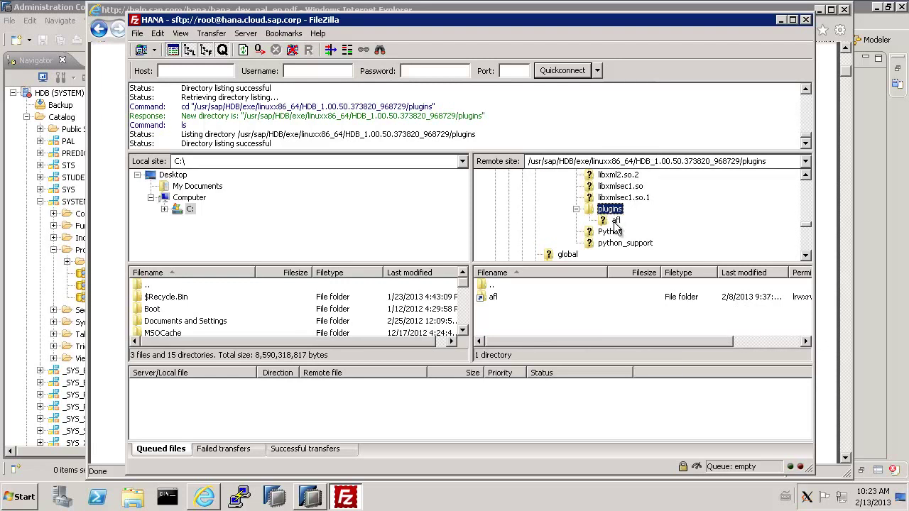
pyautogui.click(615, 221)
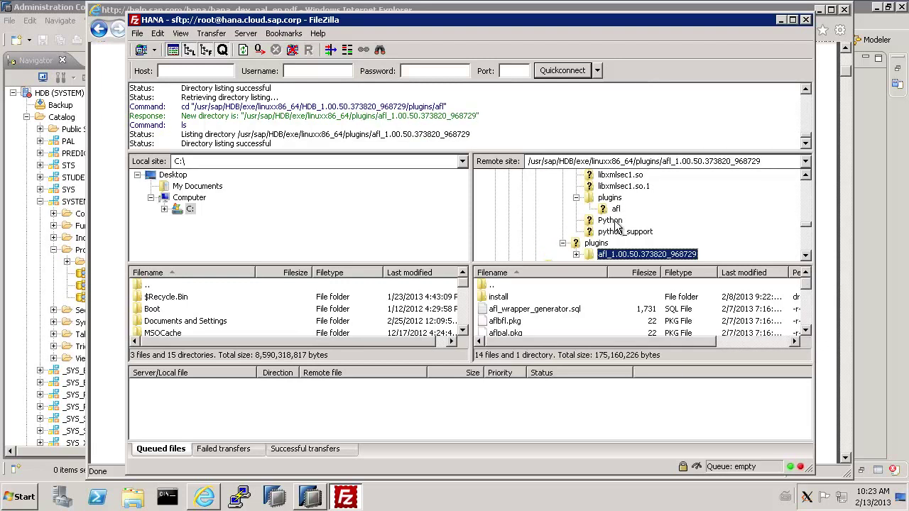
# Download afl_wrapper_generator.sql from the server to the local Documents folder.
pyautogui.click(513, 311)
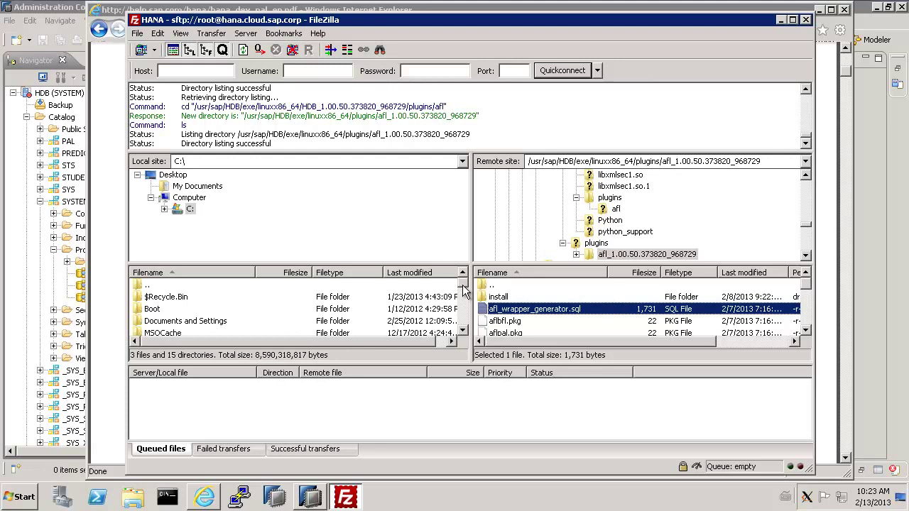
pyautogui.click(197, 188)
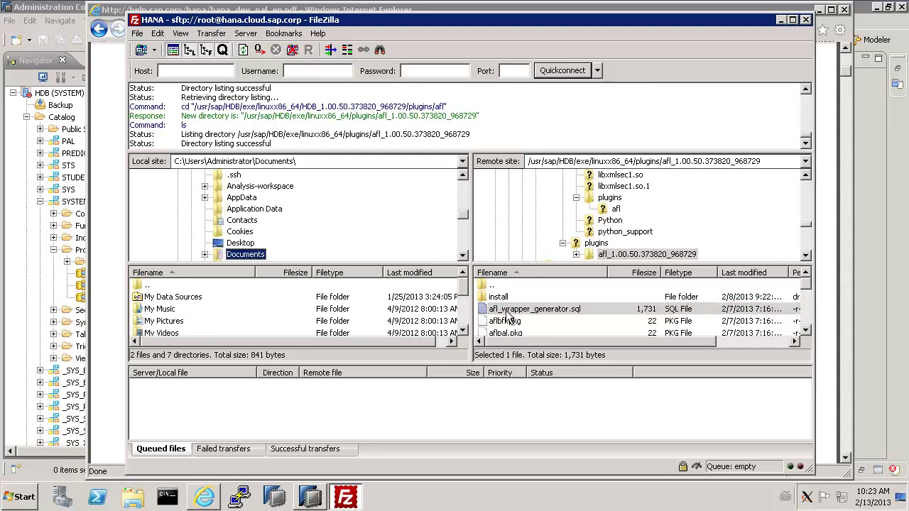
pyautogui.moveTo(511, 314)
pyautogui.mouseDown()
pyautogui.moveTo(198, 311)
pyautogui.moveTo(163, 298)
pyautogui.moveTo(210, 340)
pyautogui.moveTo(447, 337)
pyautogui.moveTo(520, 310)
pyautogui.mouseUp()
pyautogui.moveTo(463, 317)
pyautogui.mouseDown()
pyautogui.moveTo(463, 295)
pyautogui.moveTo(463, 330)
pyautogui.mouseUp()
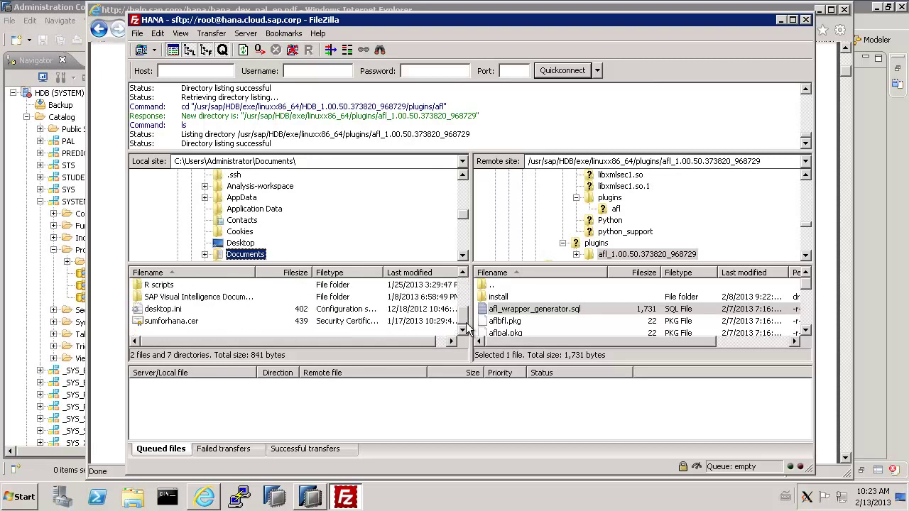
pyautogui.moveTo(508, 313); pyautogui.dragTo(182, 326)
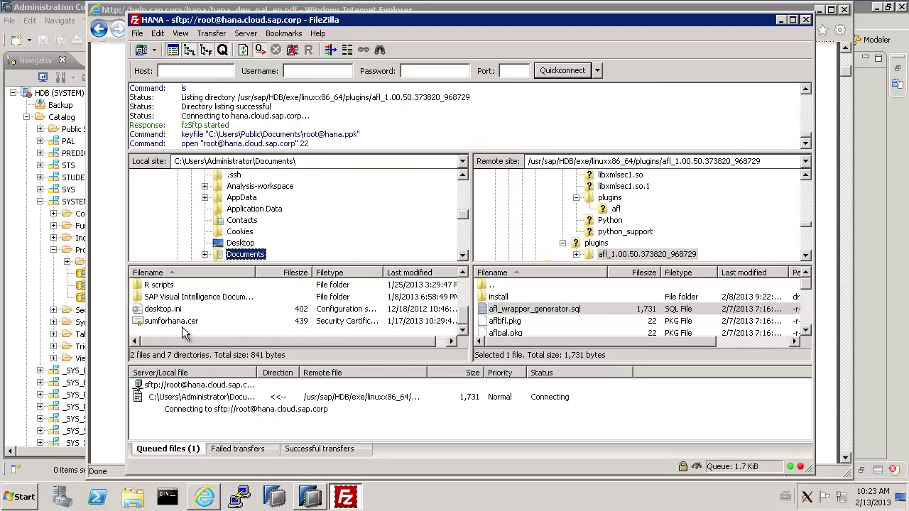
# Close FileZilla, switch to SAP HANA Studio and open an SQL console for the HDB system.
pyautogui.click(806, 20)
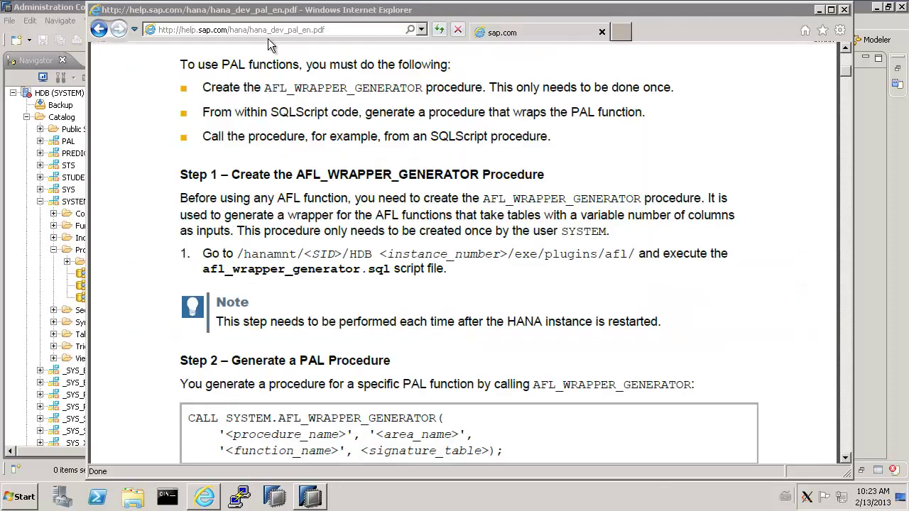
pyautogui.click(53, 10)
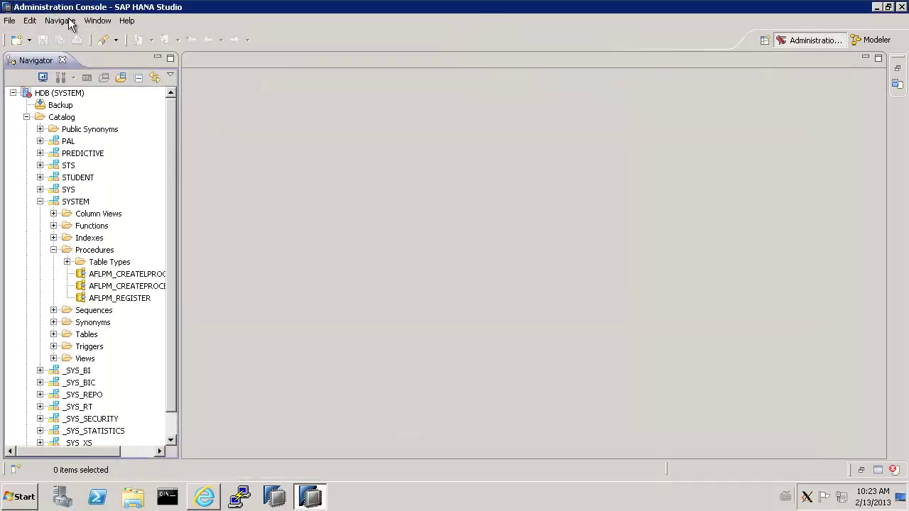
pyautogui.click(65, 94)
pyautogui.click(86, 75)
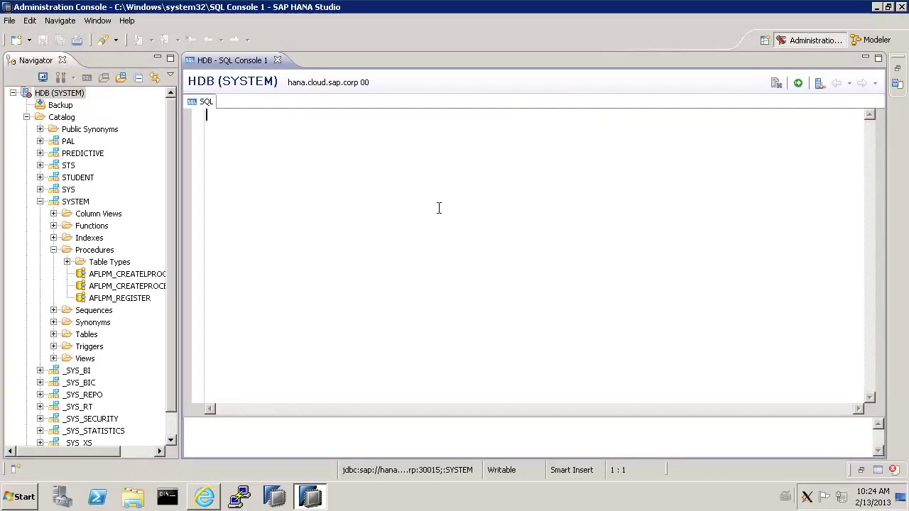
# Open the afl_wrapper_generator.sql script file from the Documents library.
pyautogui.click(11, 21)
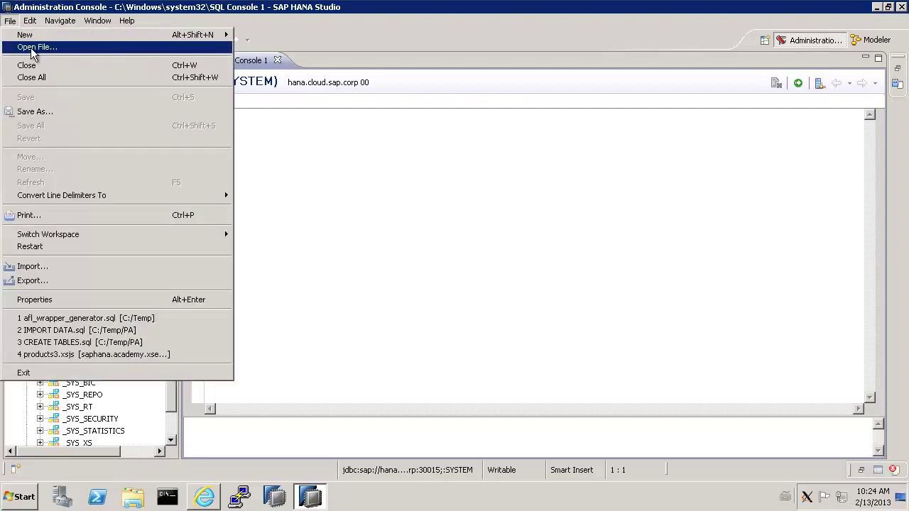
pyautogui.click(32, 48)
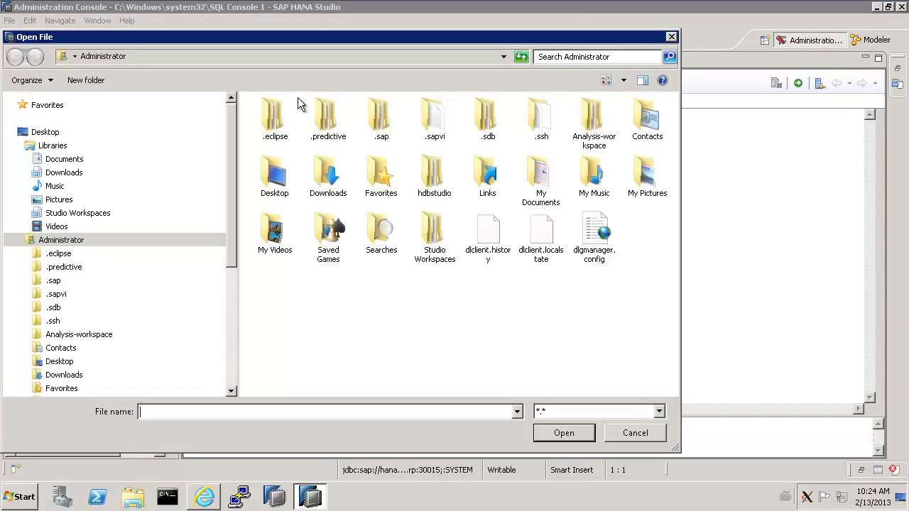
pyautogui.click(64, 163)
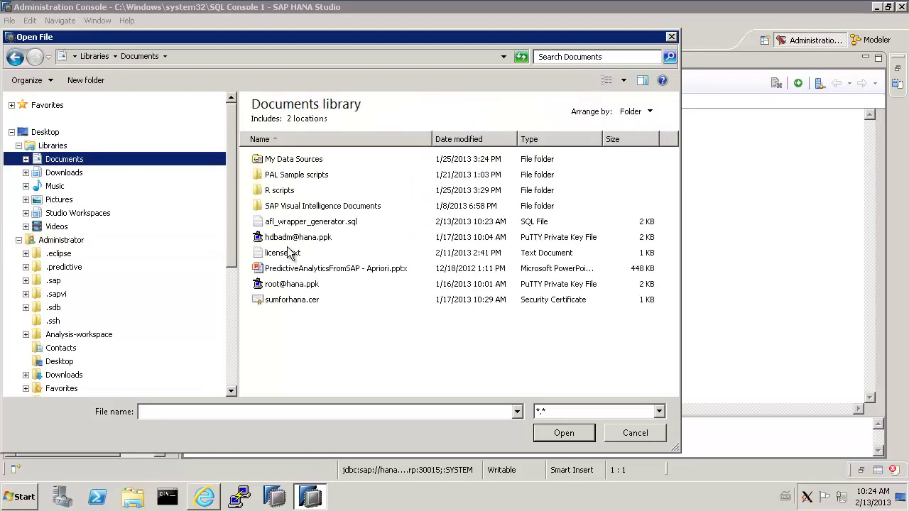
pyautogui.click(291, 224)
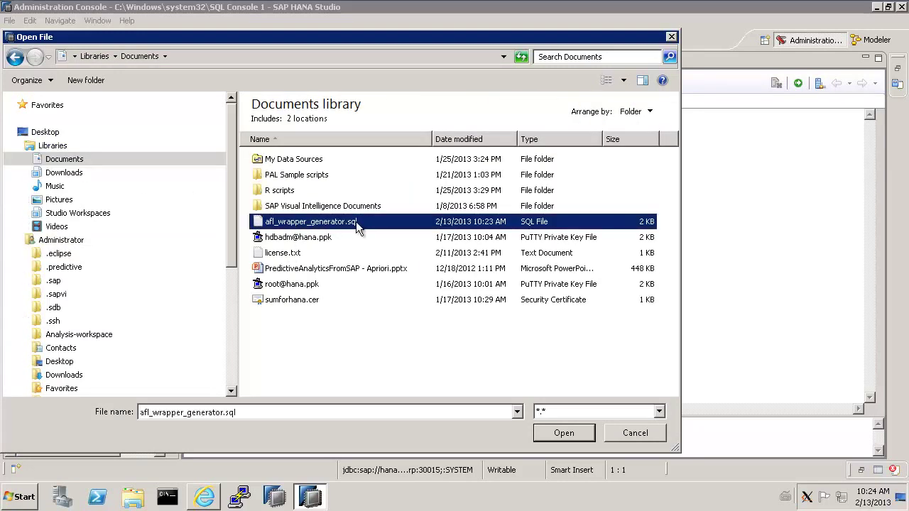
pyautogui.doubleClick(303, 224)
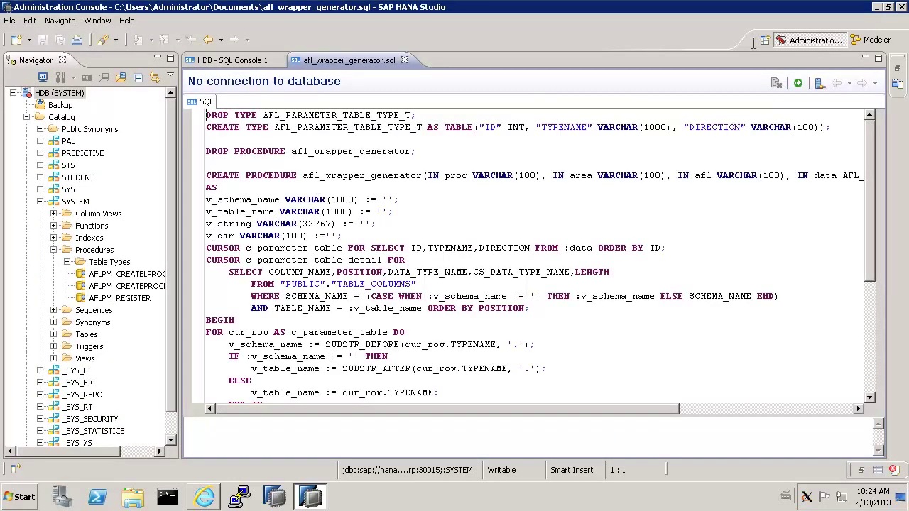
# Connect the afl_wrapper_generator.sql script to HDB (SYSTEM) and execute it with the message area enlarged.
pyautogui.click(820, 83)
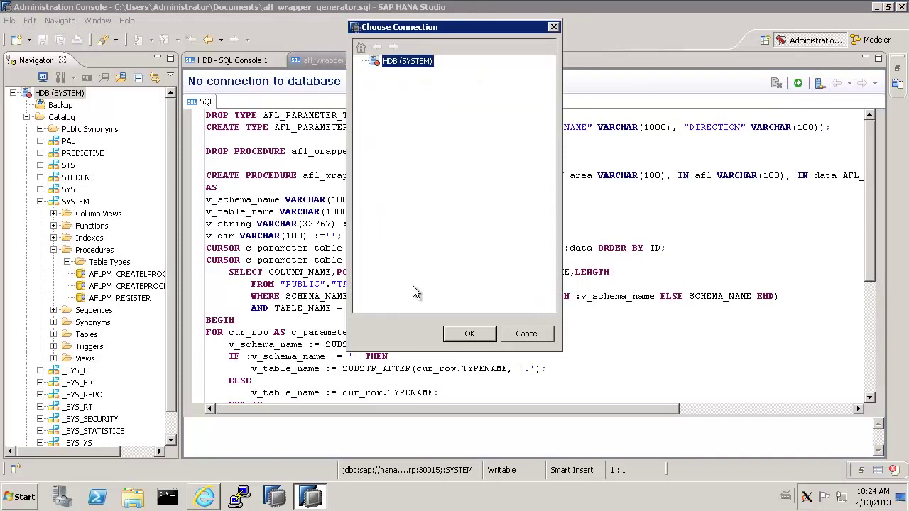
pyautogui.click(463, 335)
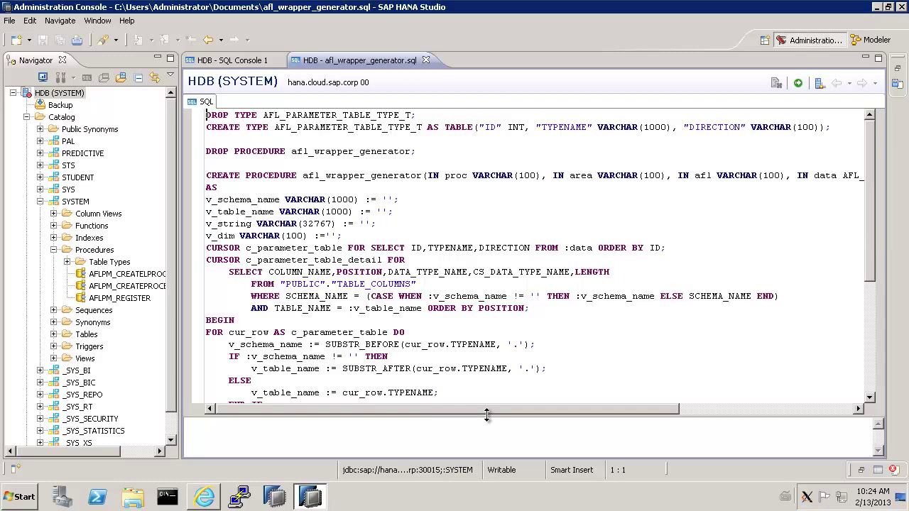
pyautogui.moveTo(486, 415); pyautogui.dragTo(487, 342)
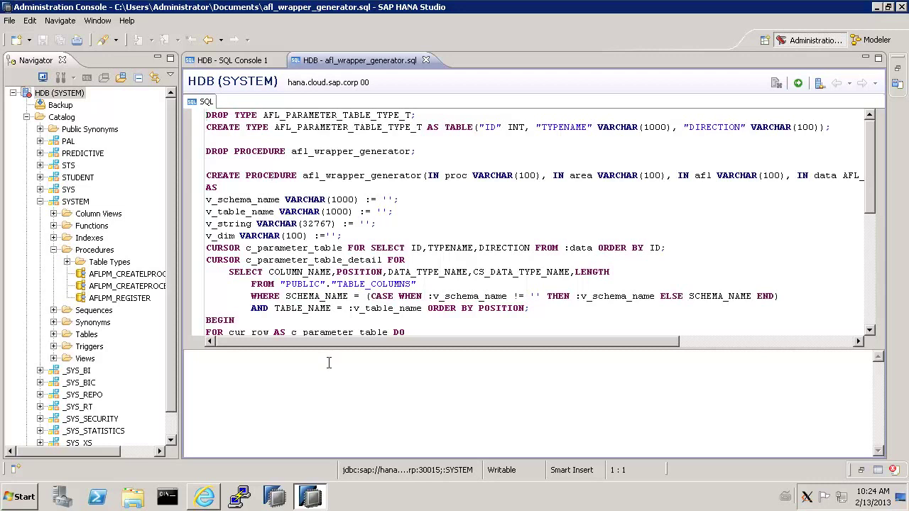
pyautogui.click(797, 83)
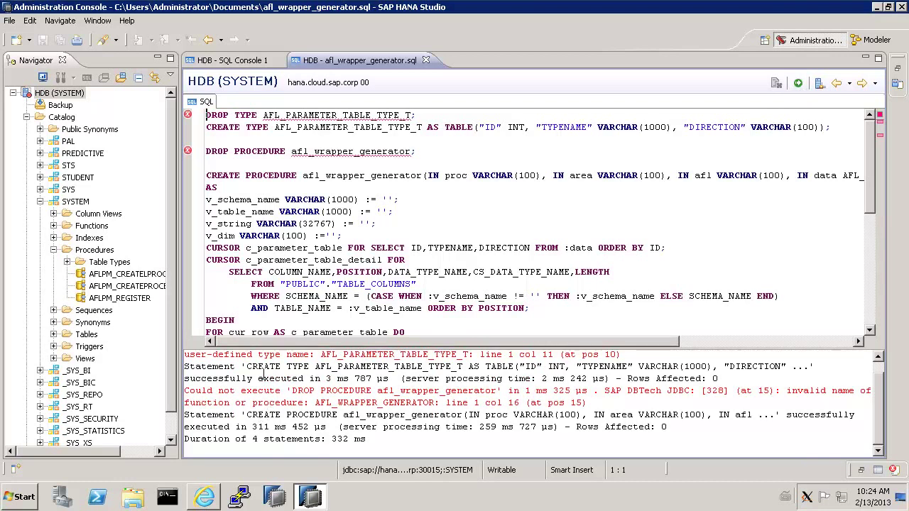
# Check the execution message for the CREATE PROCEDURE statement and close the script and the SQL console.
pyautogui.click(255, 415)
pyautogui.moveTo(339, 415); pyautogui.dragTo(375, 415)
pyautogui.click(385, 415)
pyautogui.click(425, 60)
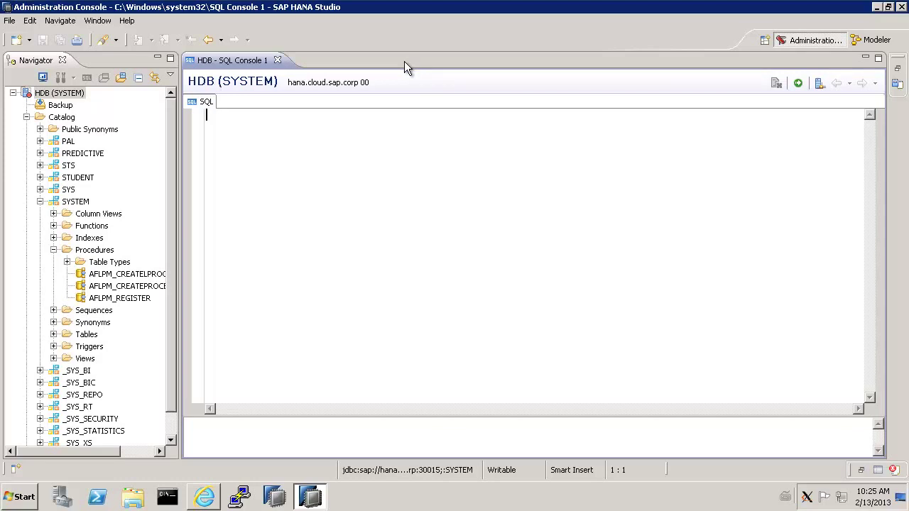
pyautogui.click(277, 60)
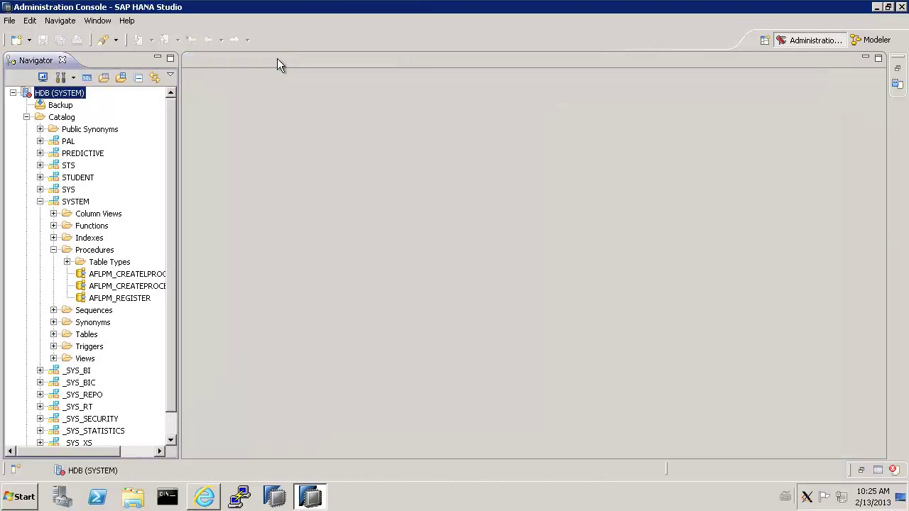
# Collapse the Catalog folder and open the administration overview of the HDB system.
pyautogui.click(26, 117)
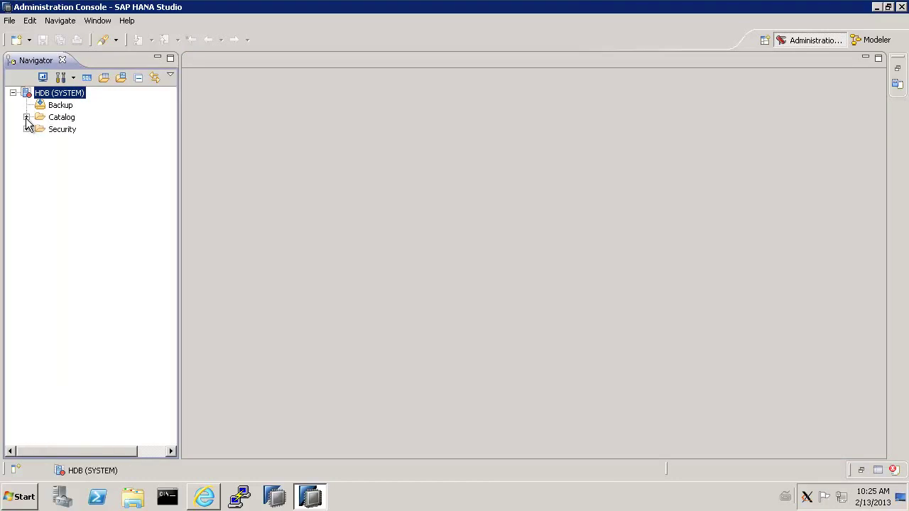
pyautogui.click(65, 78)
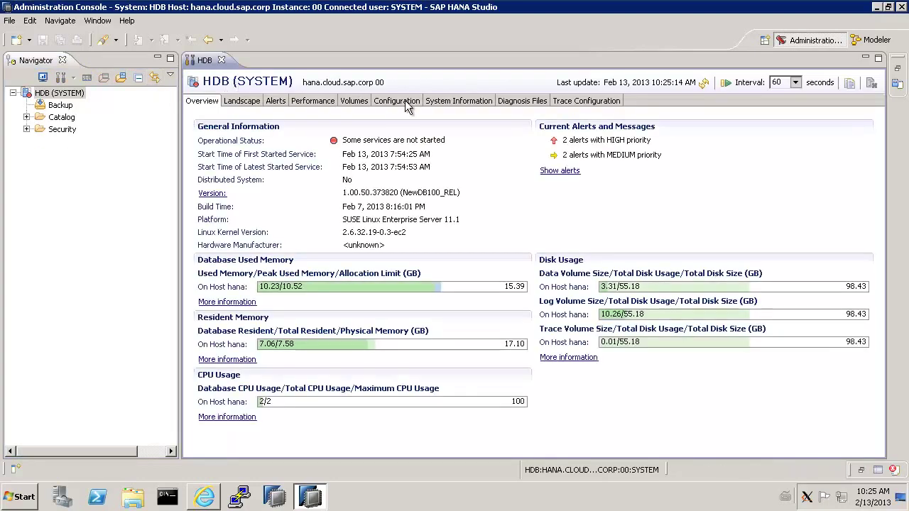
# Show the HDB system's configuration files and expand the scriptserver section of daemon.ini.
pyautogui.click(406, 102)
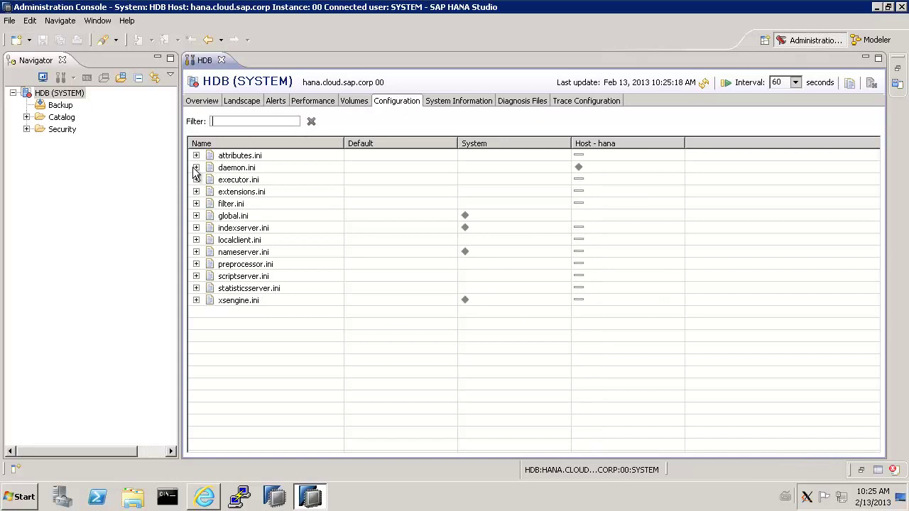
pyautogui.click(196, 167)
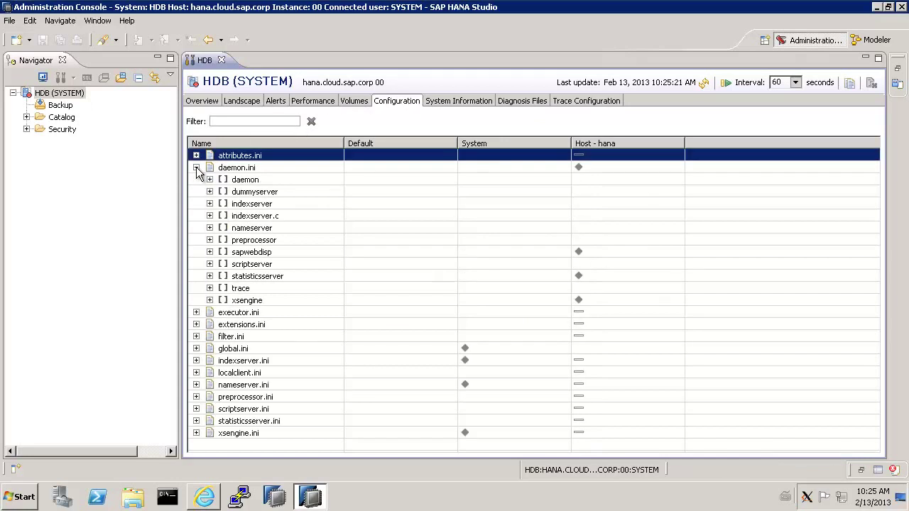
pyautogui.click(209, 264)
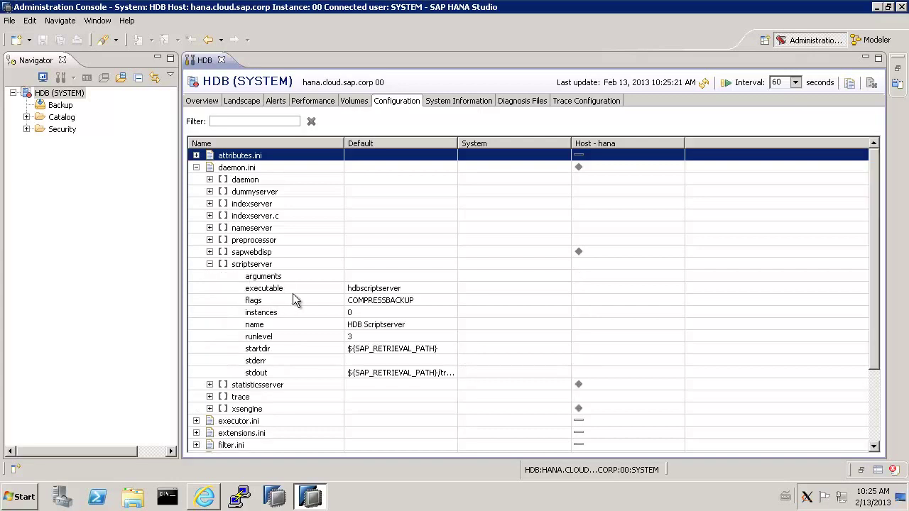
# Set the scriptserver instances parameter to 1 for both the system and host hana, save it, and close the HDB administration editor.
pyautogui.click(264, 317)
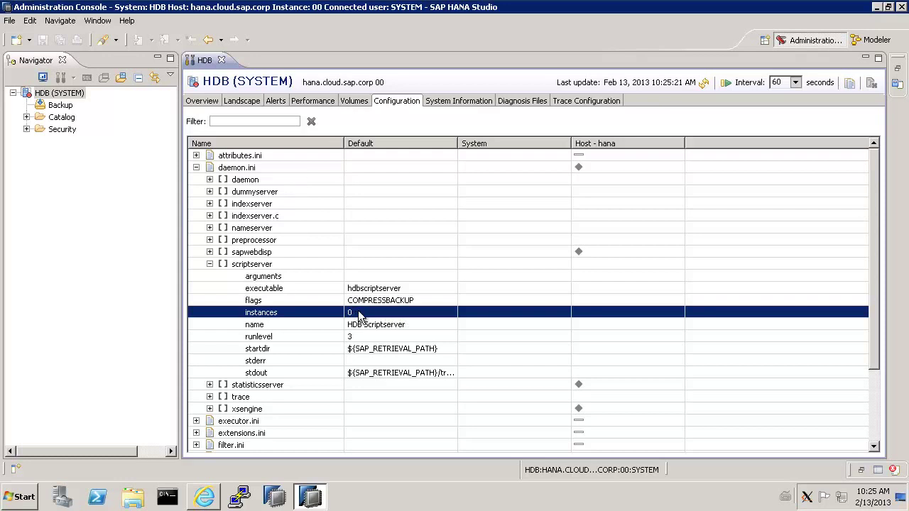
pyautogui.doubleClick(518, 312)
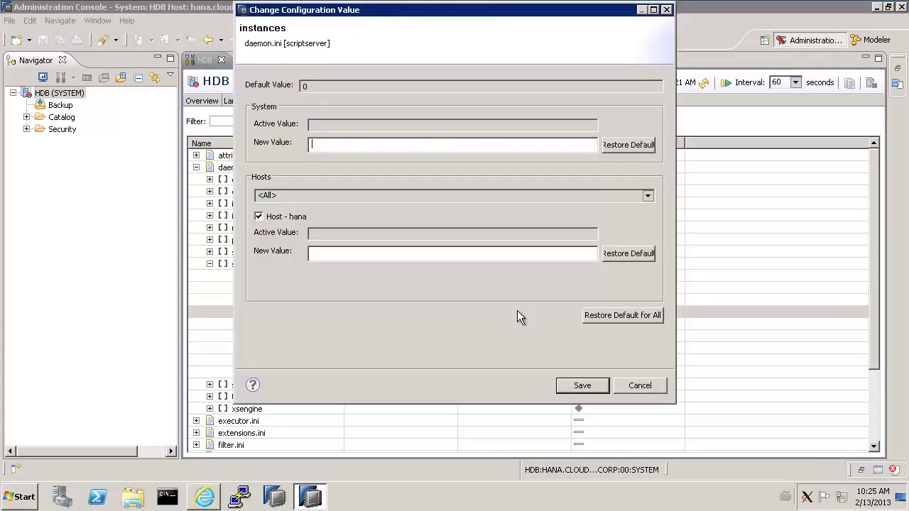
pyautogui.write('1')
pyautogui.click(339, 256)
pyautogui.write('1')
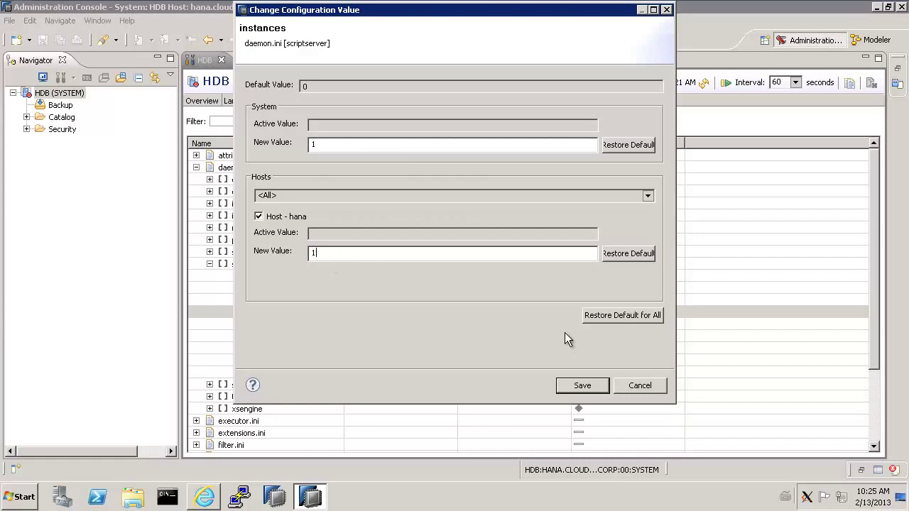
pyautogui.click(594, 387)
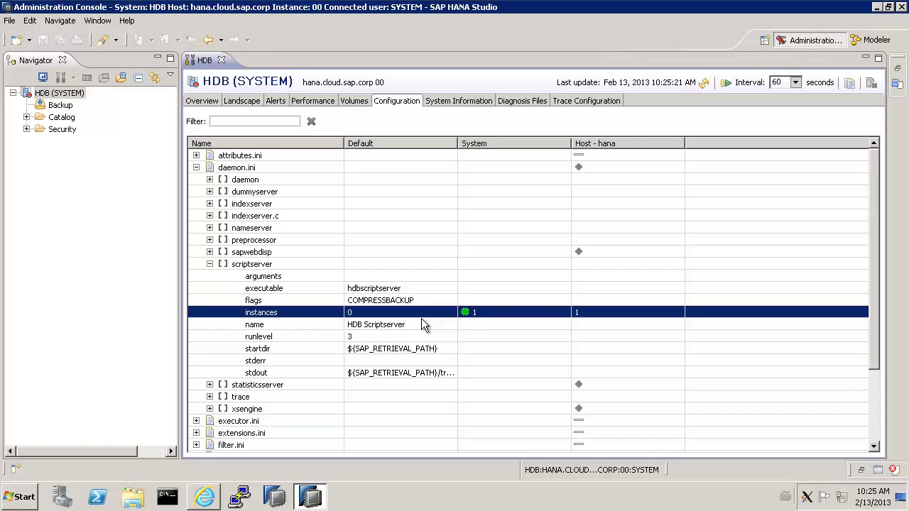
pyautogui.click(221, 59)
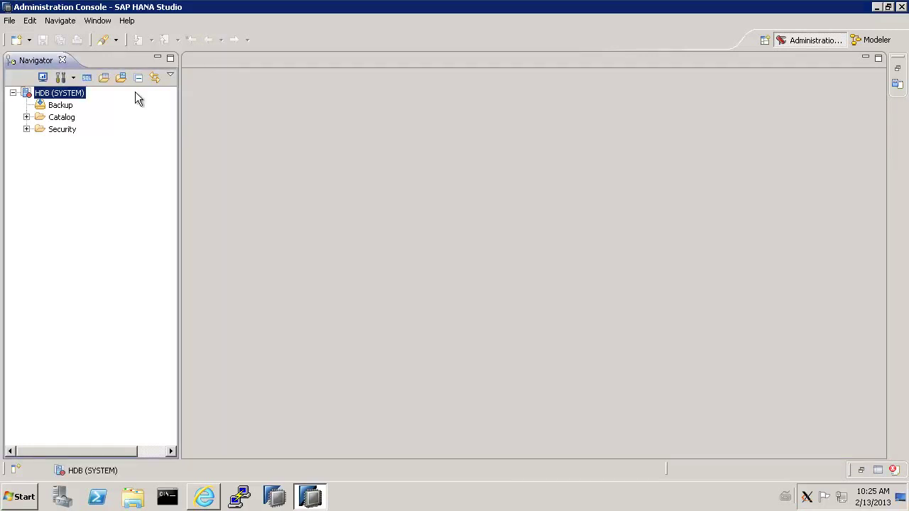